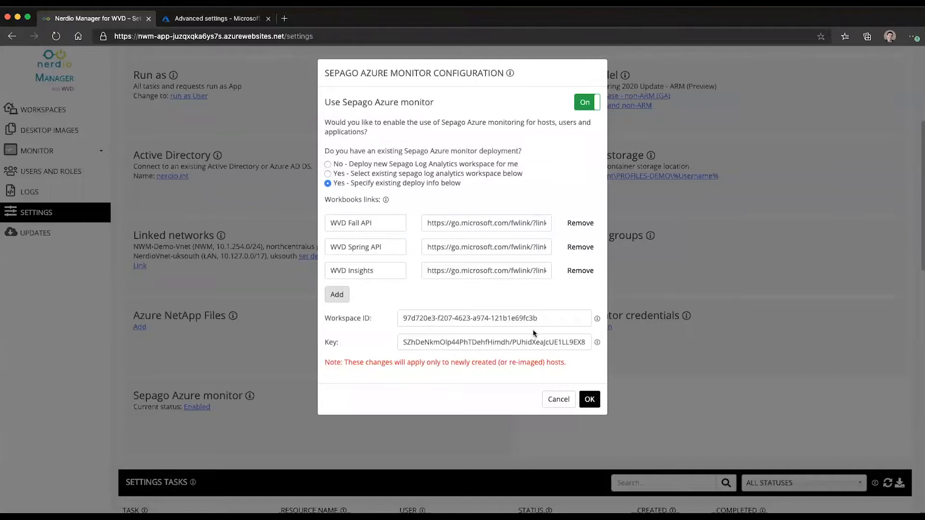
Step: Dismiss the Sepago Azure monitor configuration without changes and open the WVD Insights workbook from the Monitor links
{"action": "mouse_move", "coordinate": [598, 320]}
{"action": "left_click", "coordinate": [550, 403]}
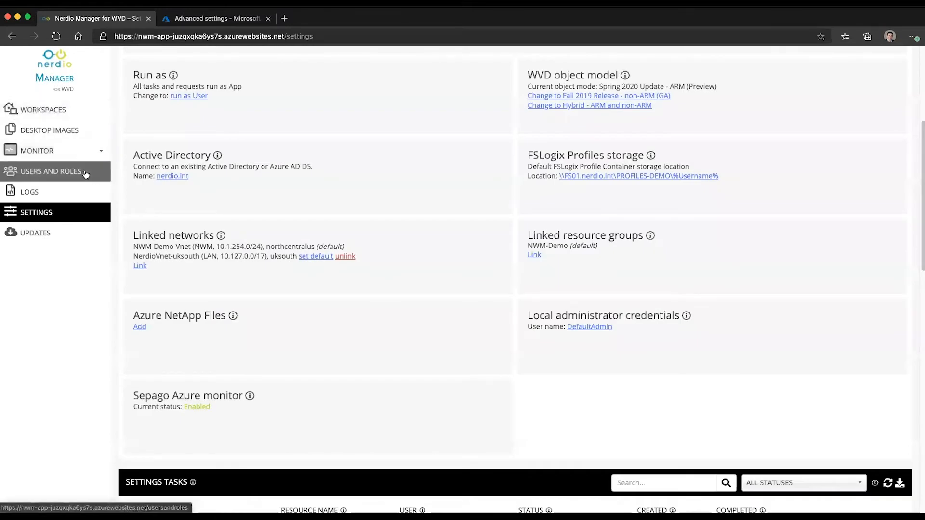
{"action": "left_click", "coordinate": [66, 154]}
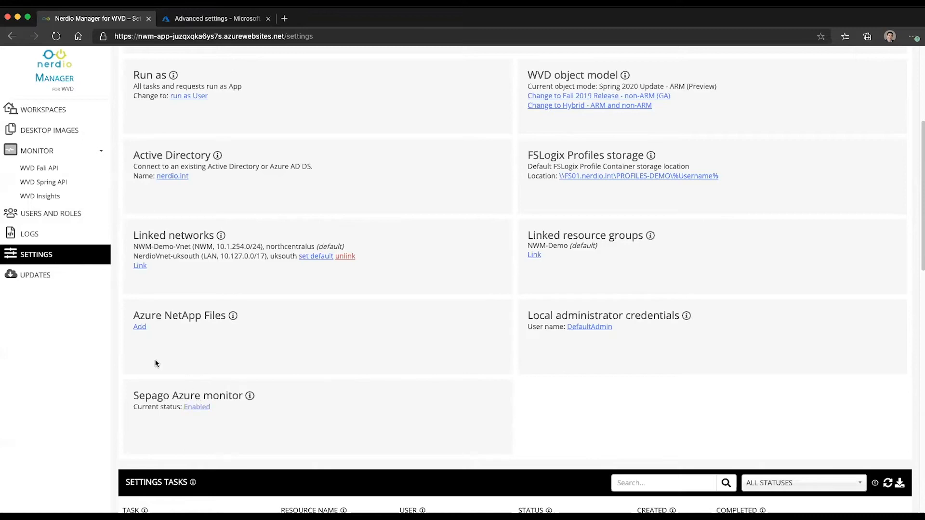
{"action": "left_click", "coordinate": [44, 197]}
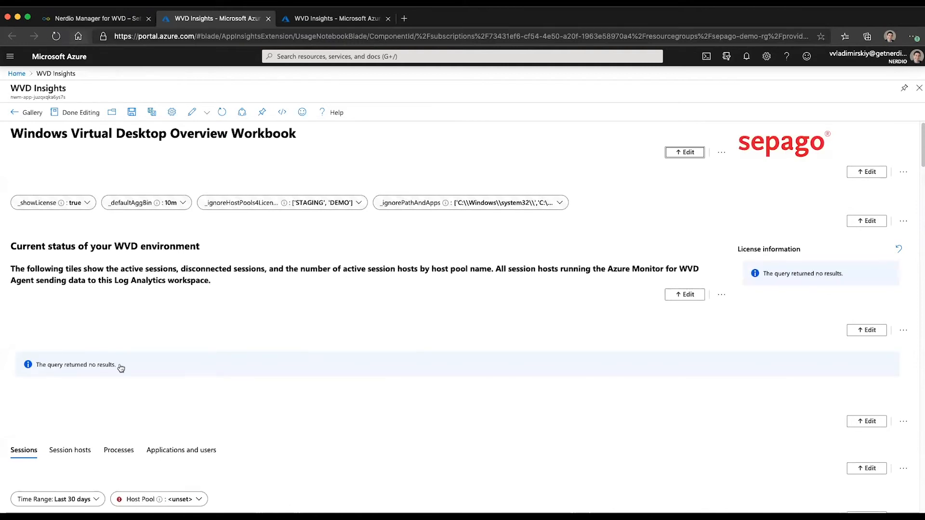
Step: Set the WVD Insights workbook's Host Pool parameter to NWM-DEMO.MARKETING
{"action": "scroll", "coordinate": [219, 441], "scroll_direction": "down", "scroll_amount": 1}
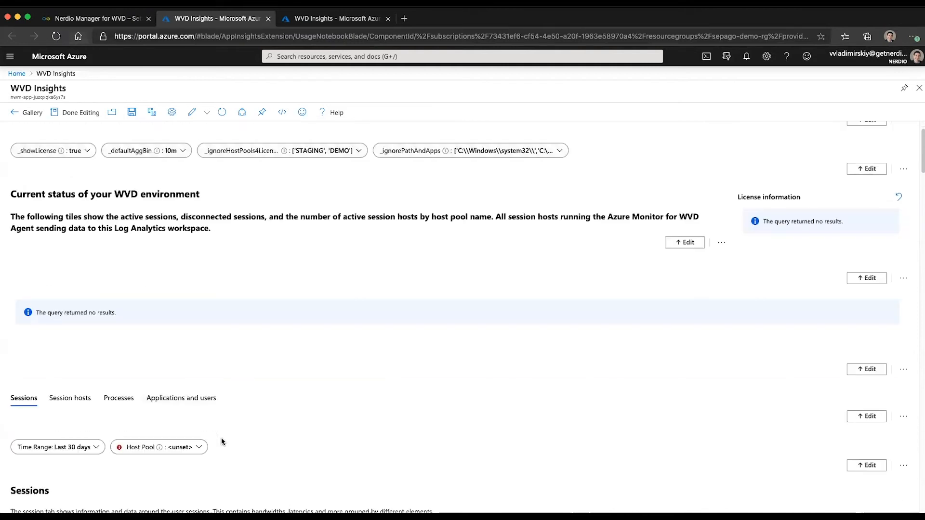
{"action": "left_click", "coordinate": [199, 449]}
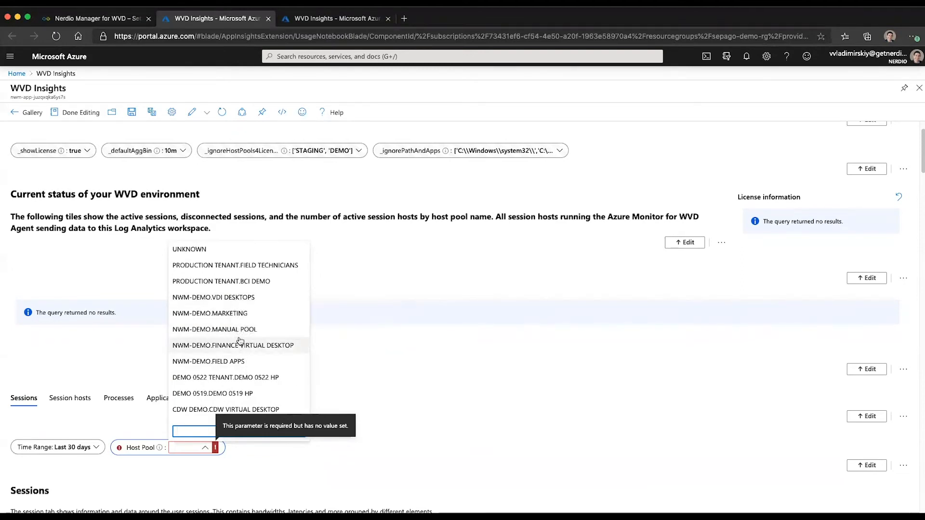
{"action": "left_click", "coordinate": [236, 314]}
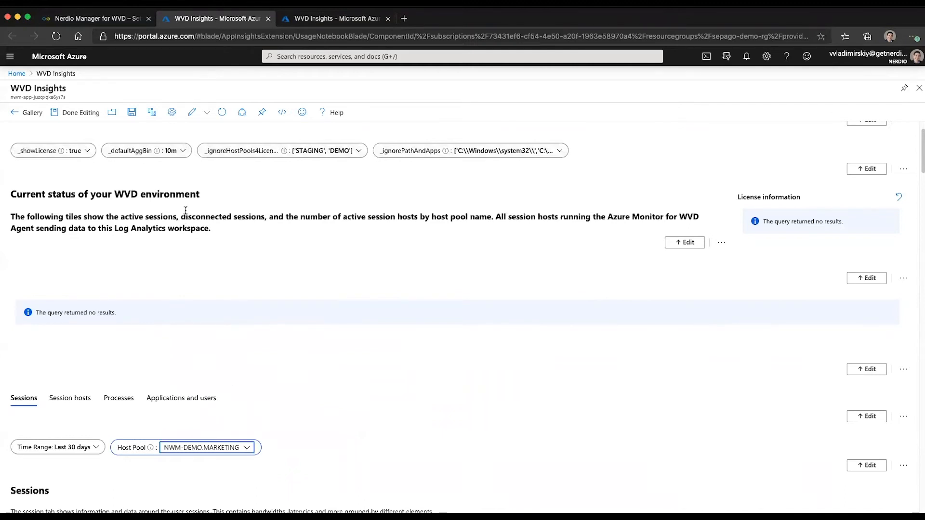
Step: Save the filtered workbook with the title Marketing Host Pool, keeping My reports and the Sepago-Demo-RG resource group
{"action": "left_click", "coordinate": [131, 113]}
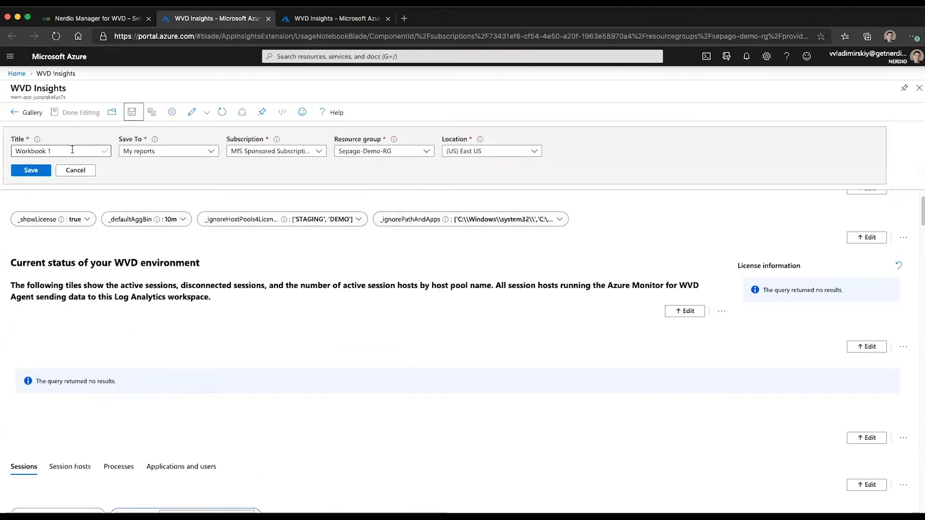
{"action": "triple_click", "coordinate": [91, 150]}
{"action": "type", "text": "Marke"}
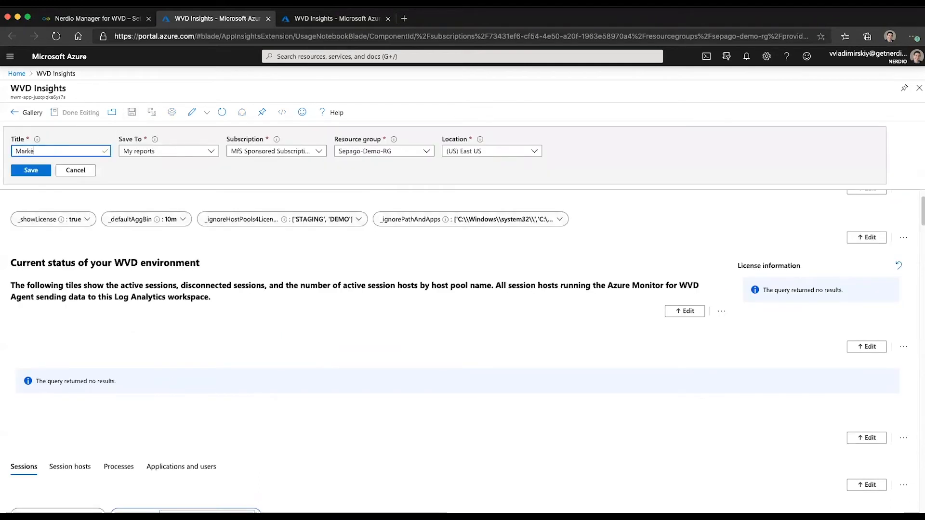
{"action": "type", "text": "ting Host Polol"}
{"action": "left_click", "coordinate": [20, 175]}
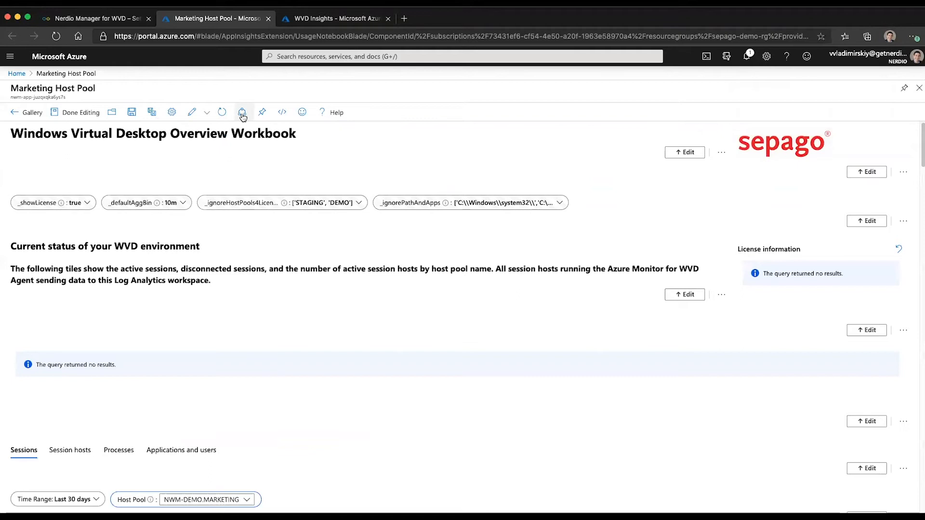
Step: Share the Marketing Host Pool workbook and copy its share link
{"action": "left_click", "coordinate": [242, 118]}
{"action": "left_click", "coordinate": [779, 169]}
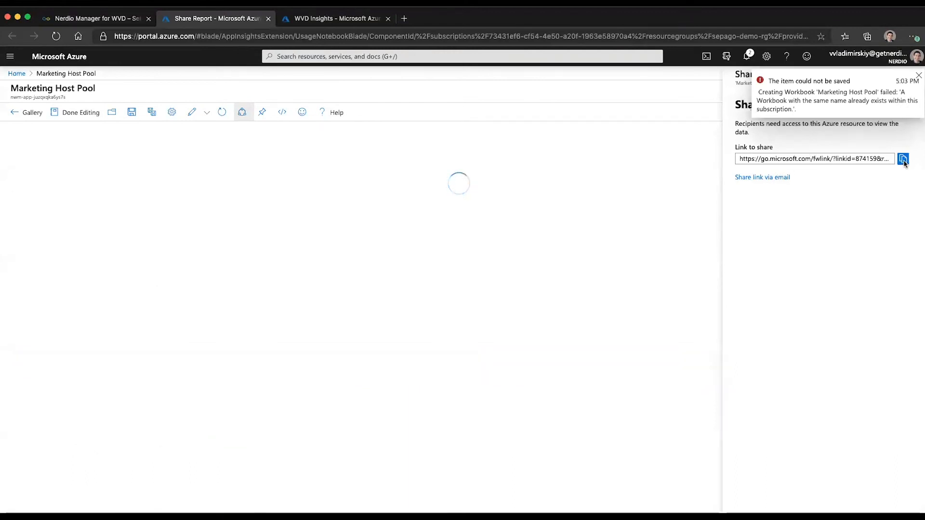
{"action": "left_click", "coordinate": [918, 76]}
{"action": "left_click", "coordinate": [902, 159]}
Step: In Nerdio Manager, add a Sepago Azure monitor workbook link named Marketing with the copied share URL and save the configuration
{"action": "left_click", "coordinate": [116, 20]}
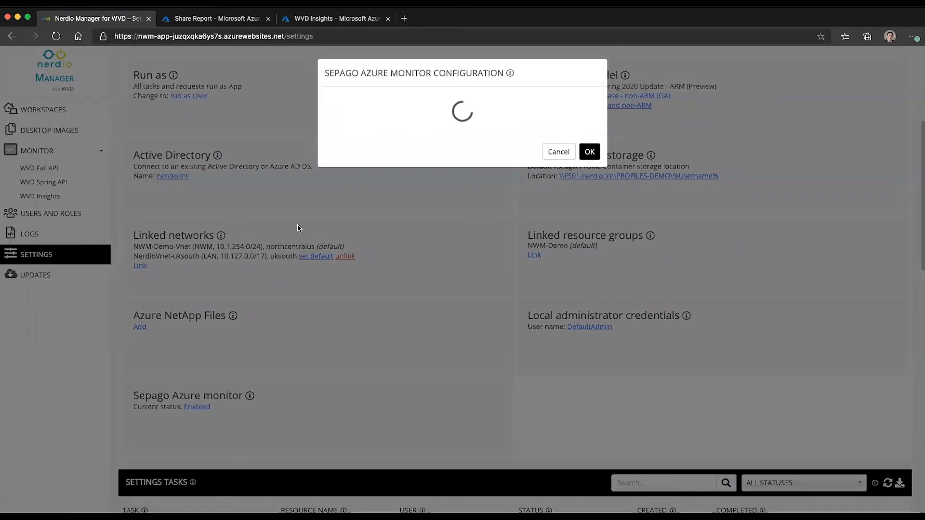
{"action": "triple_click", "coordinate": [389, 248]}
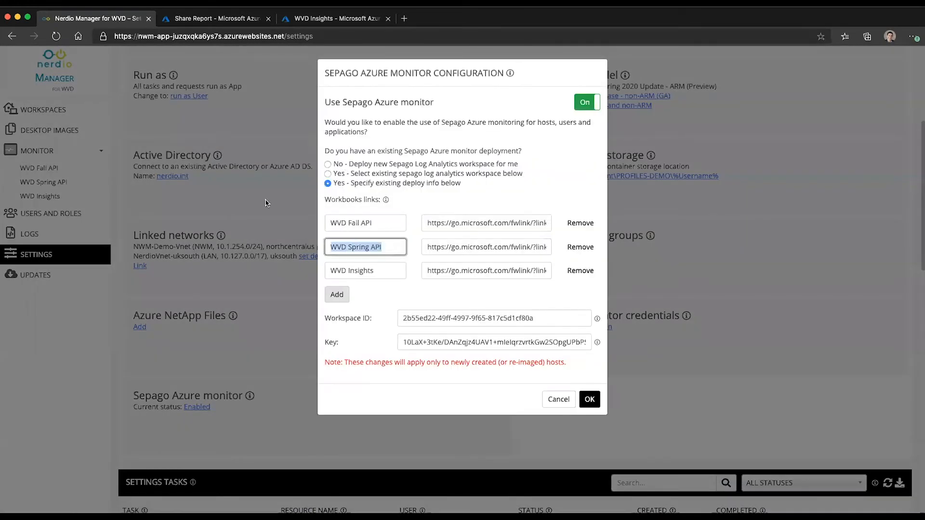
{"action": "left_click", "coordinate": [331, 300]}
{"action": "left_click", "coordinate": [374, 299]}
{"action": "type", "text": "Marketing"}
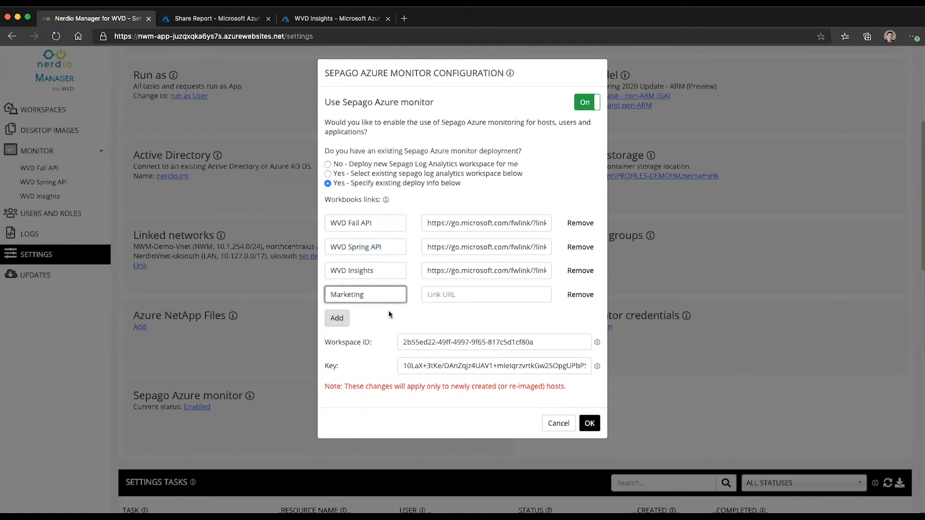
{"action": "left_click", "coordinate": [455, 296]}
{"action": "key", "text": "super+v"}
{"action": "left_click", "coordinate": [589, 424]}
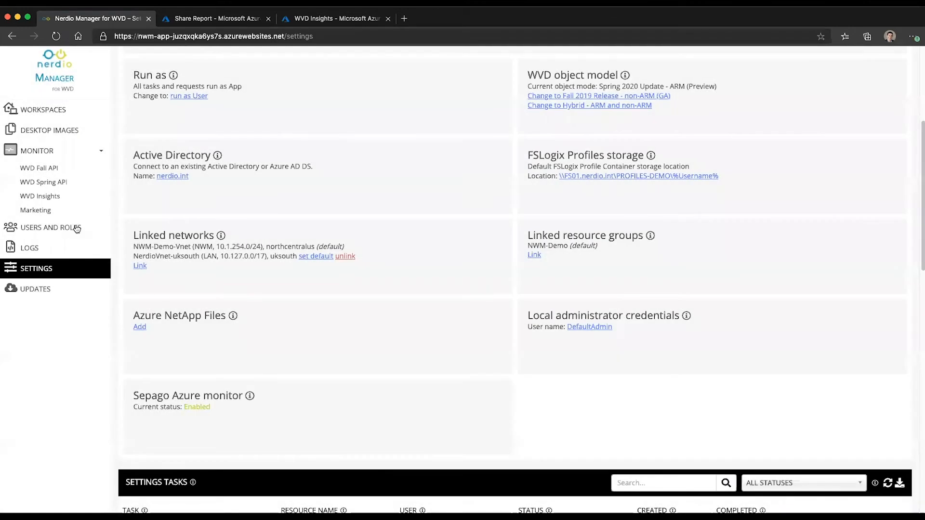
Step: Open the new Marketing monitor link and examine the workbook's session, bandwidth and latency charts for the marketing host pool
{"action": "left_click", "coordinate": [46, 212]}
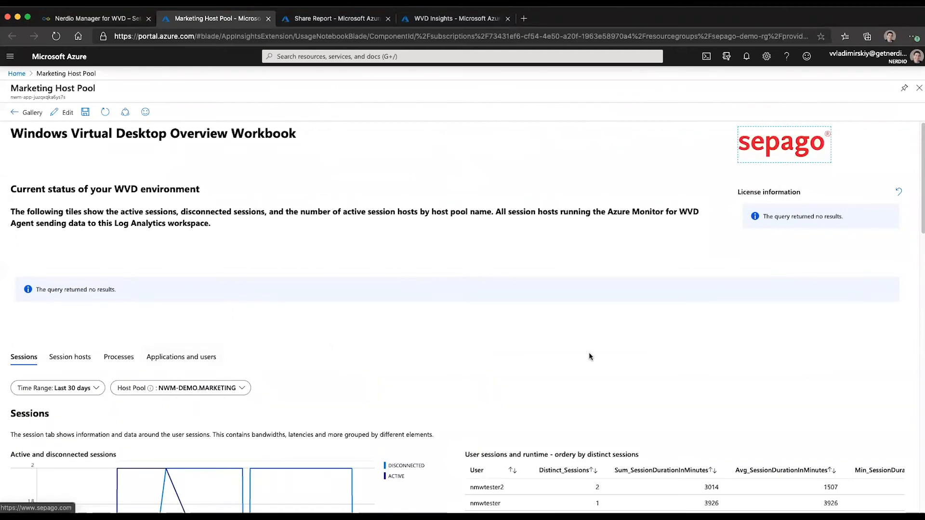
{"action": "scroll", "coordinate": [589, 356], "scroll_direction": "down", "scroll_amount": 2}
{"action": "scroll", "coordinate": [253, 396], "scroll_direction": "down", "scroll_amount": 1}
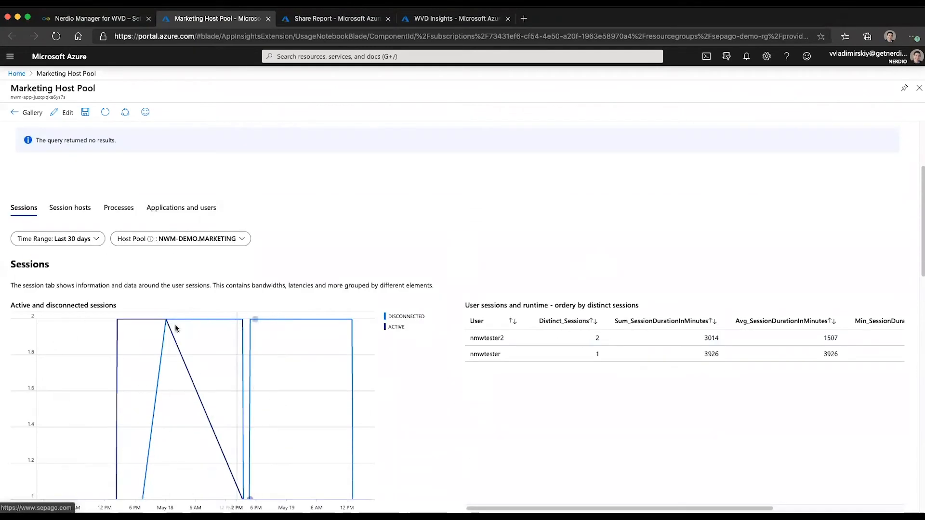
{"action": "scroll", "coordinate": [176, 327], "scroll_direction": "down", "scroll_amount": 1}
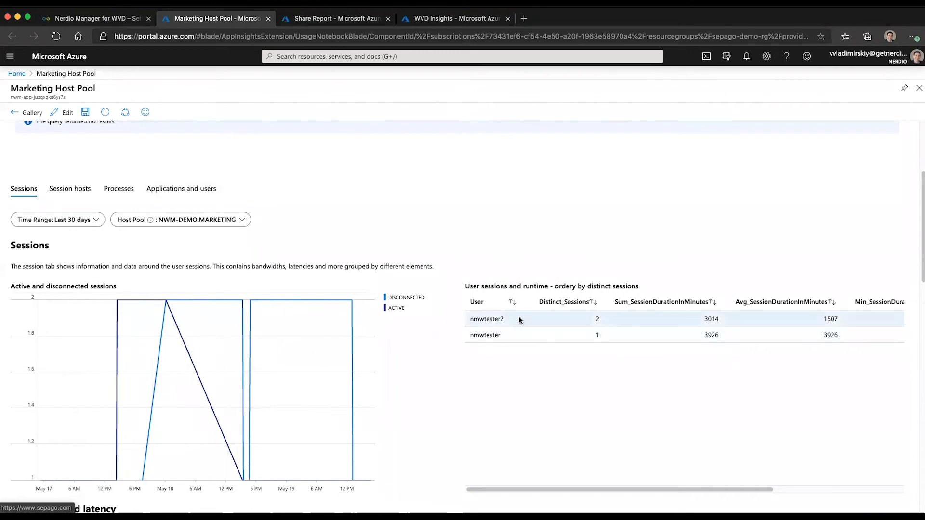
{"action": "scroll", "coordinate": [522, 313], "scroll_direction": "down", "scroll_amount": 5}
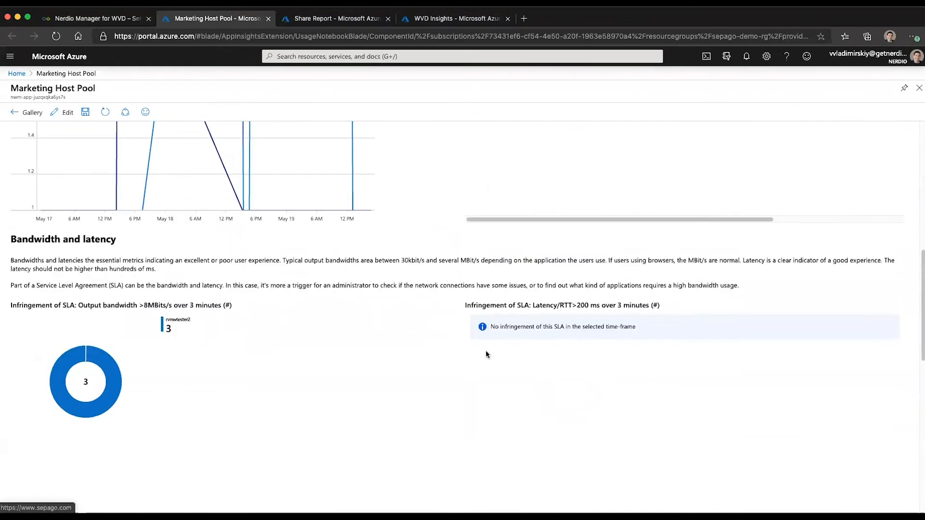
{"action": "scroll", "coordinate": [337, 277], "scroll_direction": "down", "scroll_amount": 5}
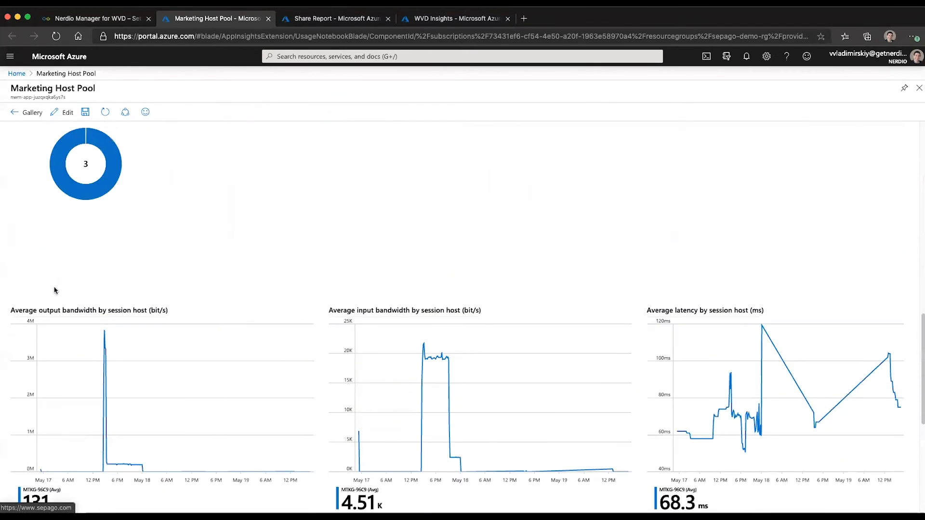
{"action": "scroll", "coordinate": [580, 320], "scroll_direction": "down", "scroll_amount": 5}
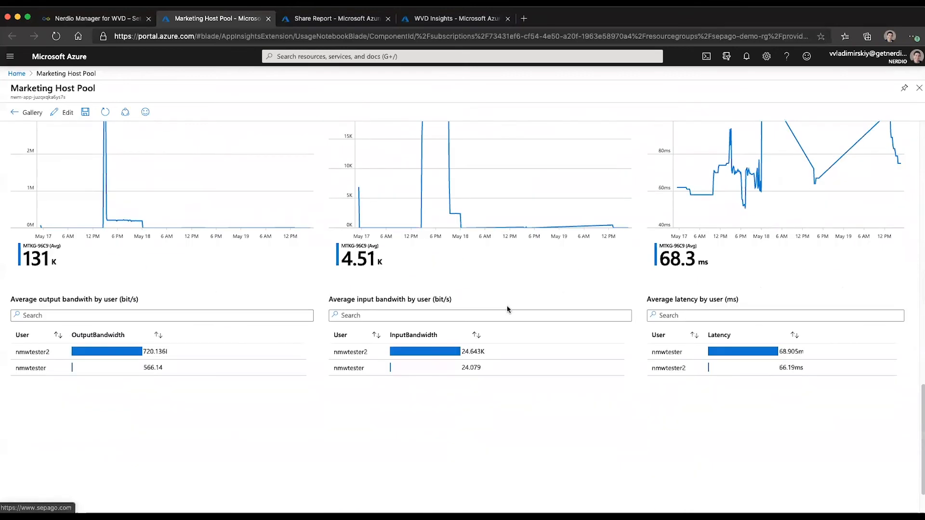
{"action": "scroll", "coordinate": [486, 318], "scroll_direction": "up", "scroll_amount": 15}
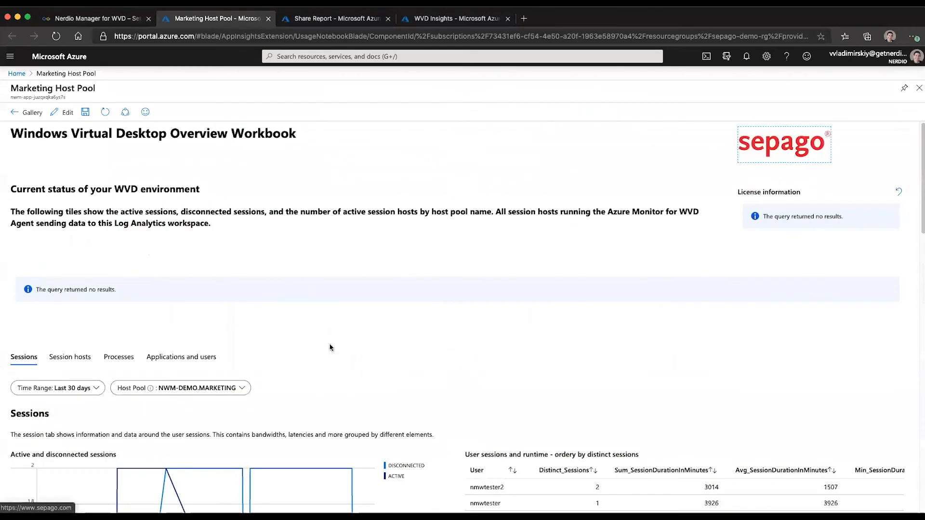
Step: Review the Session hosts view's CPU and memory charts for the marketing pool and return to the Sessions view
{"action": "left_click", "coordinate": [69, 357]}
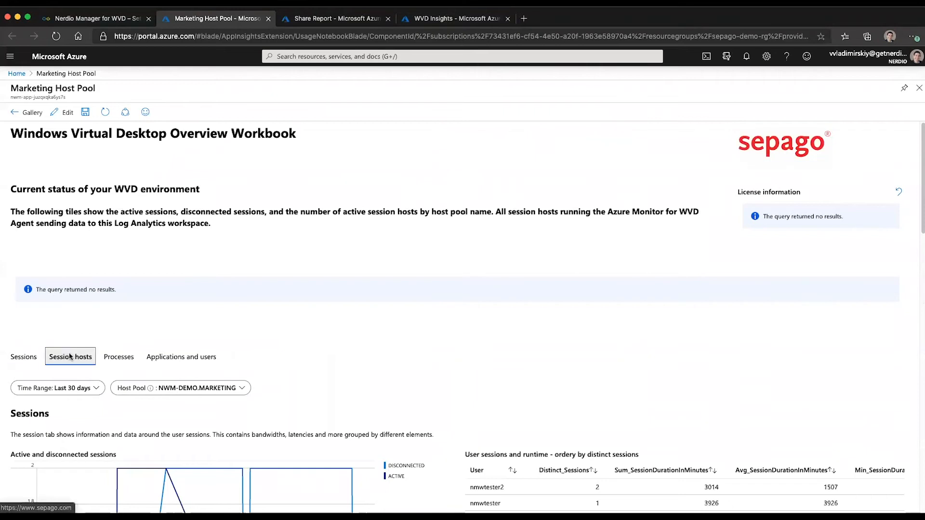
{"action": "scroll", "coordinate": [232, 352], "scroll_direction": "down", "scroll_amount": 5}
{"action": "scroll", "coordinate": [100, 190], "scroll_direction": "up", "scroll_amount": 3}
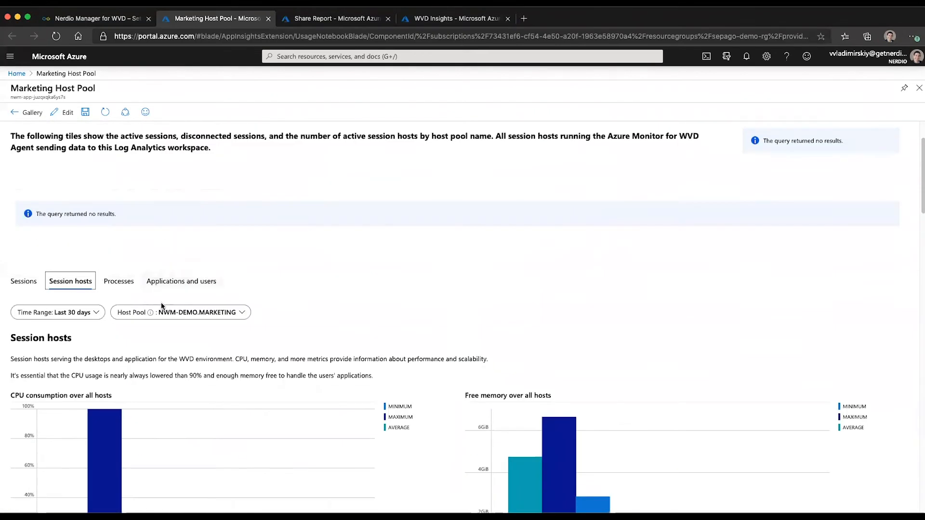
{"action": "left_click", "coordinate": [35, 283]}
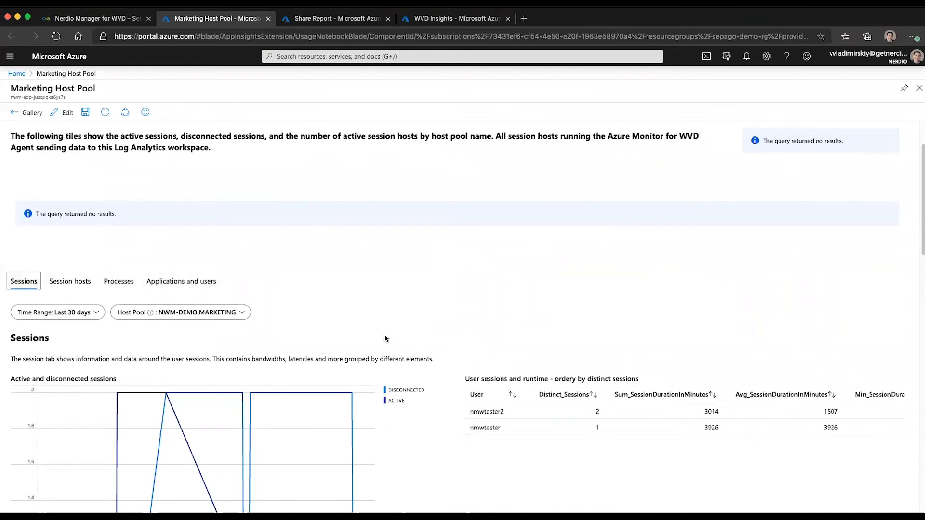
{"action": "scroll", "coordinate": [385, 335], "scroll_direction": "up", "scroll_amount": 2}
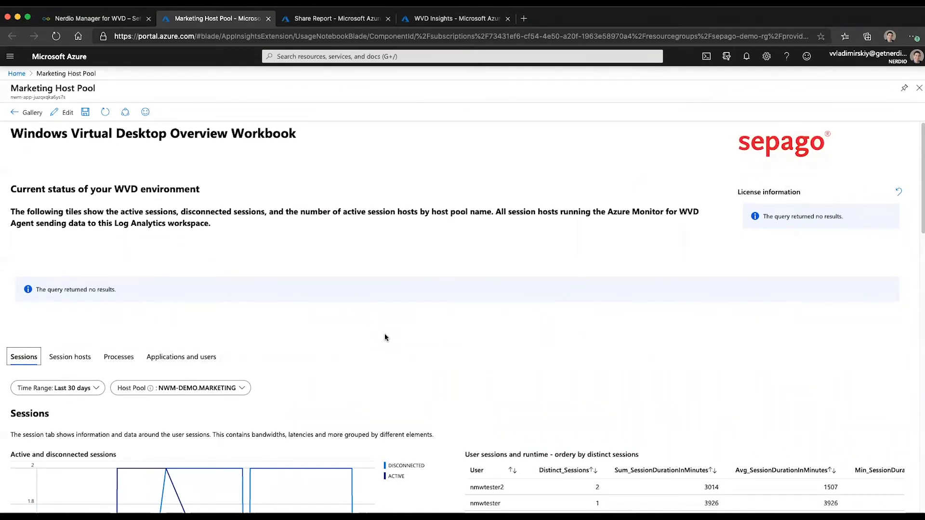
Step: Open the WVD Insights template from the workbook gallery and set its Host Pool to NWM-DEMO.FINANCE VIRTUAL DESKTOP
{"action": "left_click", "coordinate": [28, 114]}
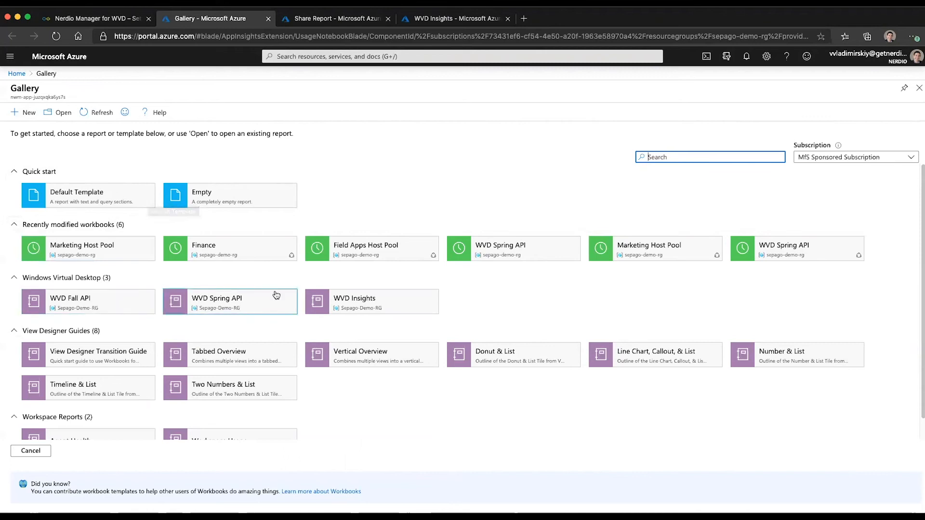
{"action": "left_click", "coordinate": [362, 305]}
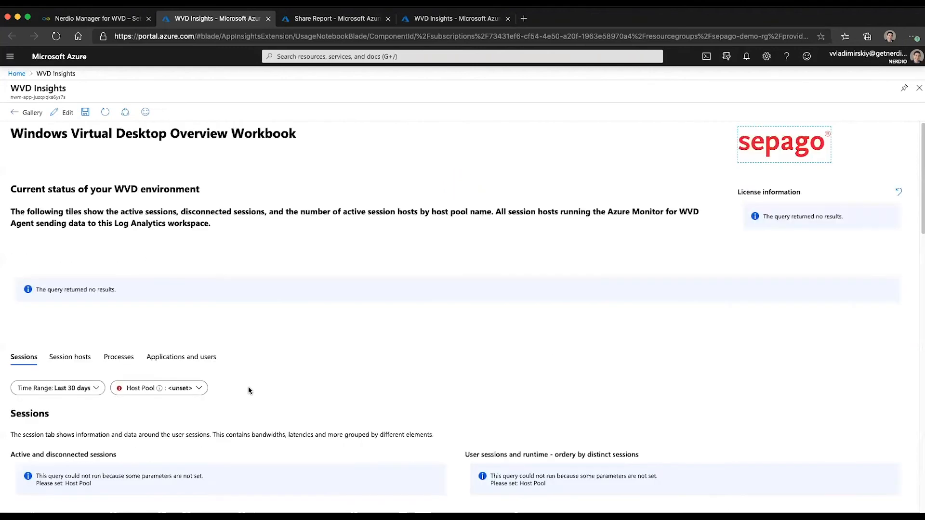
{"action": "left_click", "coordinate": [199, 389]}
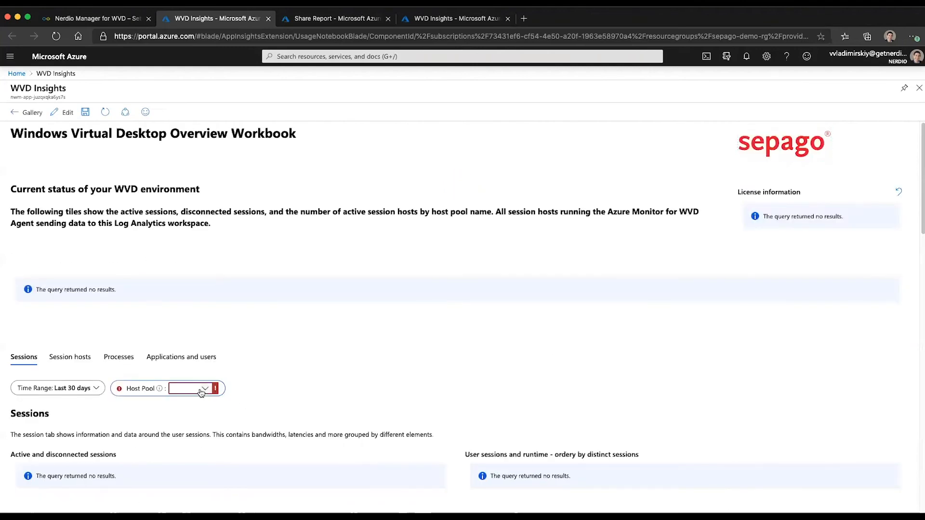
{"action": "left_click", "coordinate": [205, 390]}
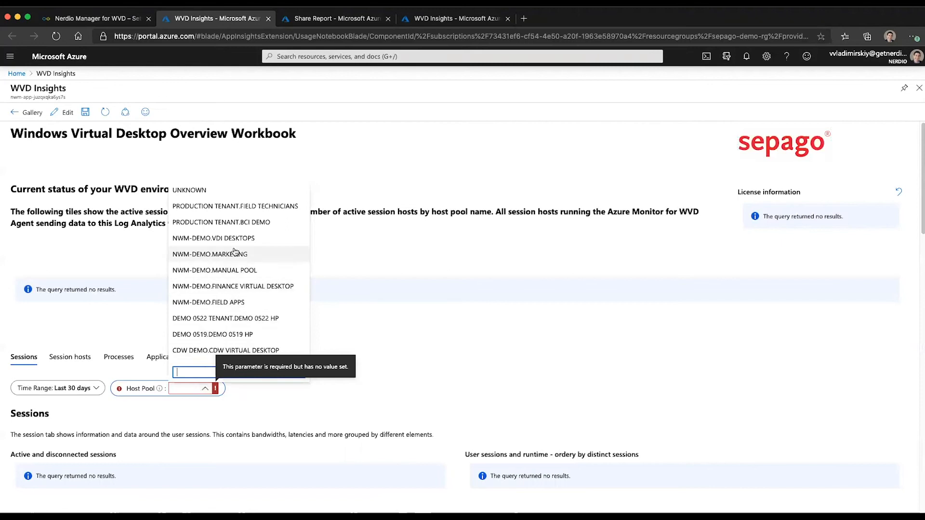
{"action": "left_click", "coordinate": [257, 286]}
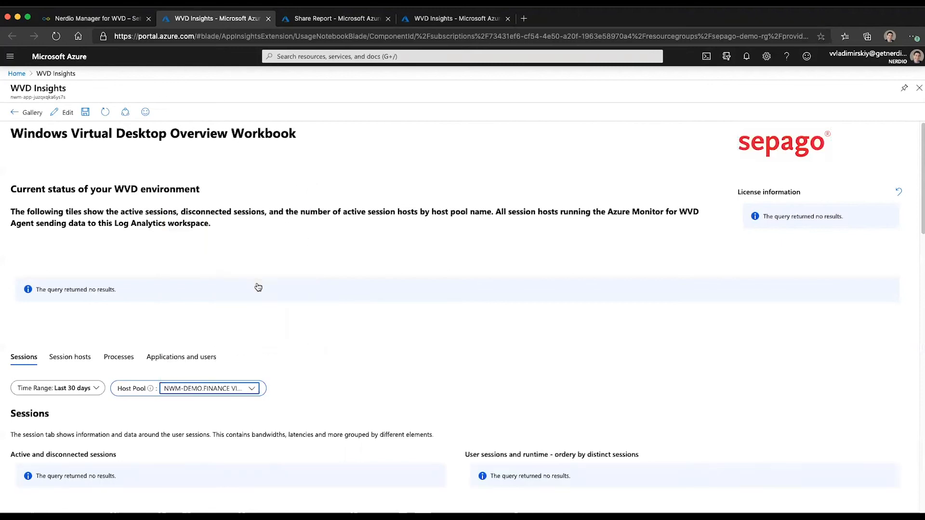
Step: Save the finance-filtered workbook with the title Finance Host Pool, keeping My reports and the Sepago-Demo-RG resource group
{"action": "left_click", "coordinate": [84, 112]}
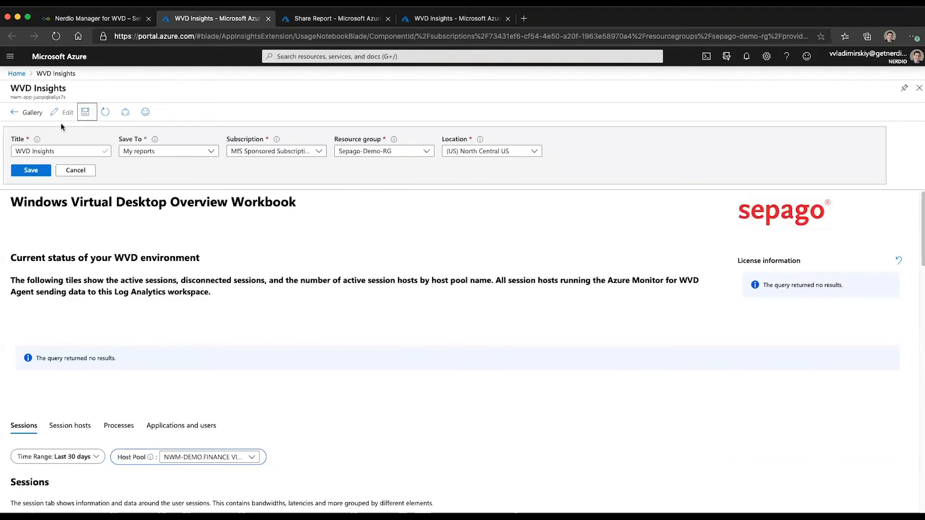
{"action": "triple_click", "coordinate": [59, 152]}
{"action": "type", "text": "Finance H"}
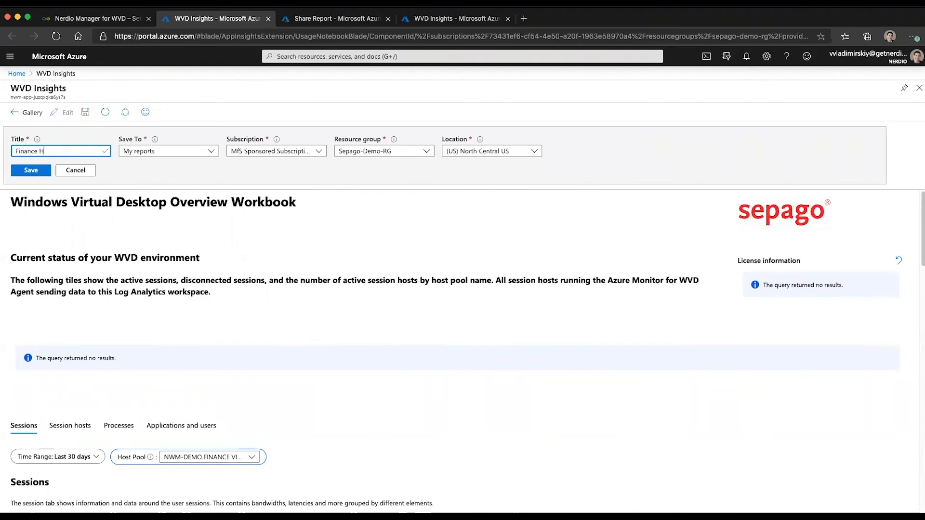
{"action": "left_click", "coordinate": [31, 170]}
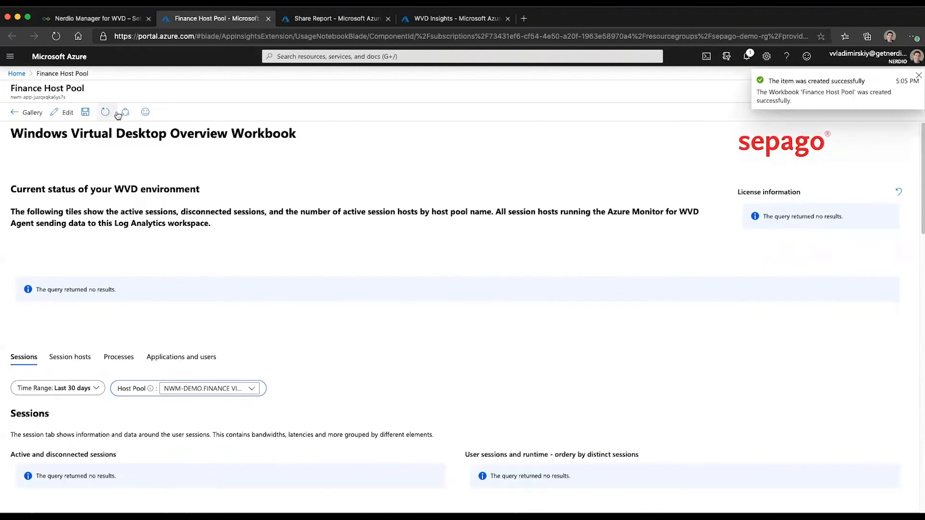
Step: Share the Finance Host Pool workbook and copy its report link, dismissing the creation and move notifications
{"action": "left_click", "coordinate": [125, 112]}
{"action": "left_click", "coordinate": [759, 170]}
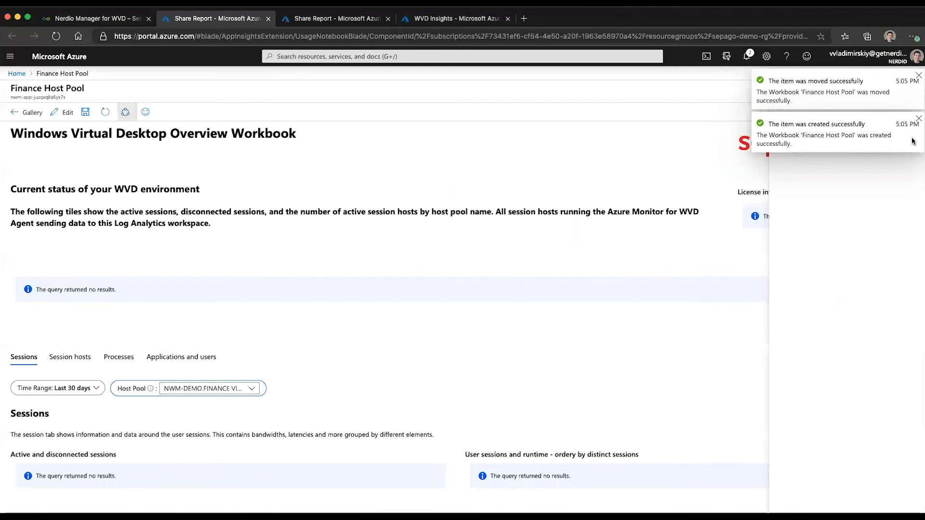
{"action": "left_click", "coordinate": [919, 118]}
{"action": "left_click", "coordinate": [919, 75]}
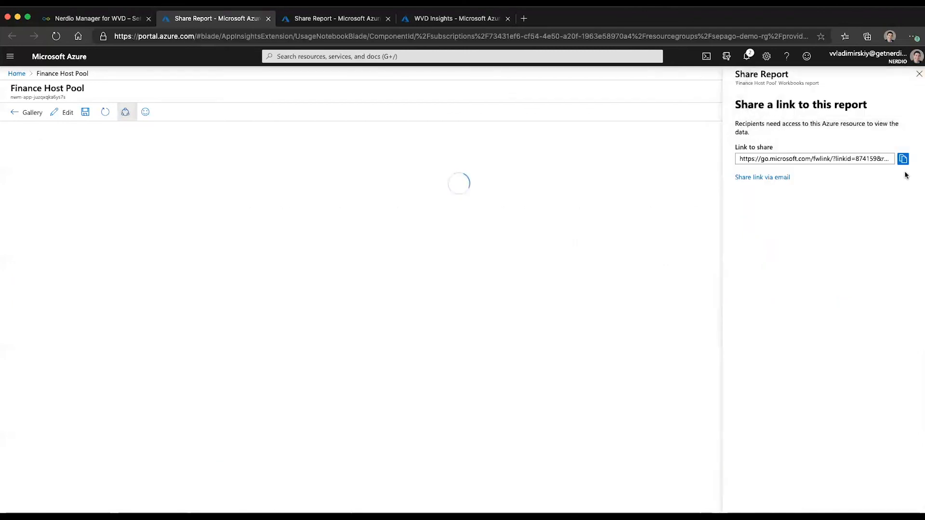
{"action": "left_click", "coordinate": [903, 160]}
Step: Switch to Nerdio Manager and add a Sepago Azure monitor workbook link named Finance with the copied share link, saving the configuration
{"action": "left_click", "coordinate": [92, 18]}
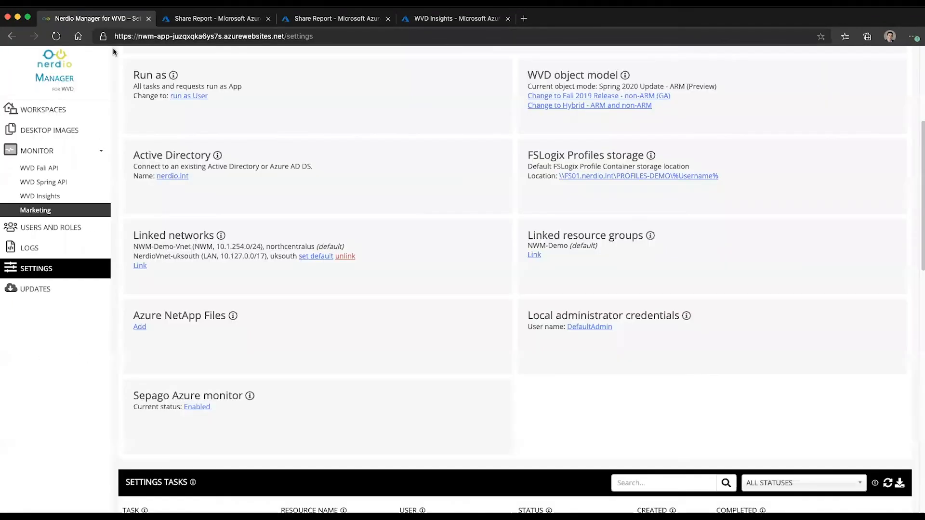
{"action": "left_click", "coordinate": [198, 407]}
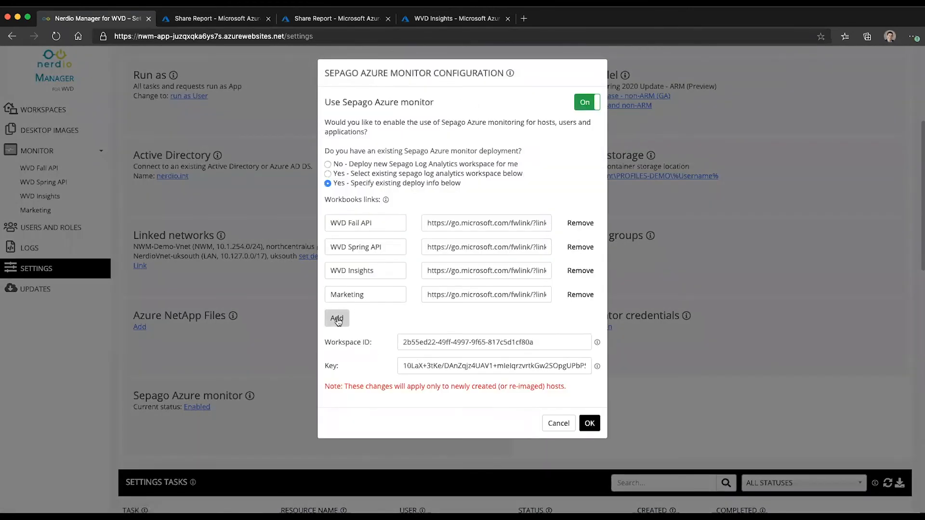
{"action": "left_click", "coordinate": [339, 320]}
{"action": "type", "text": "Fi"}
{"action": "left_click", "coordinate": [481, 319]}
{"action": "key", "text": "super+v"}
{"action": "left_click", "coordinate": [589, 447]}
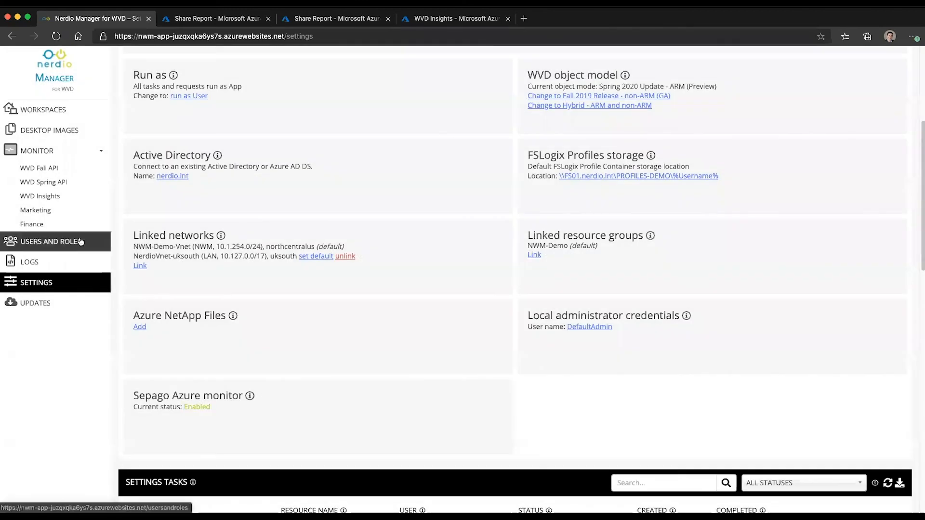
Step: Open the new Finance monitor link and check the workbook's host pool filter and session data
{"action": "left_click", "coordinate": [31, 224]}
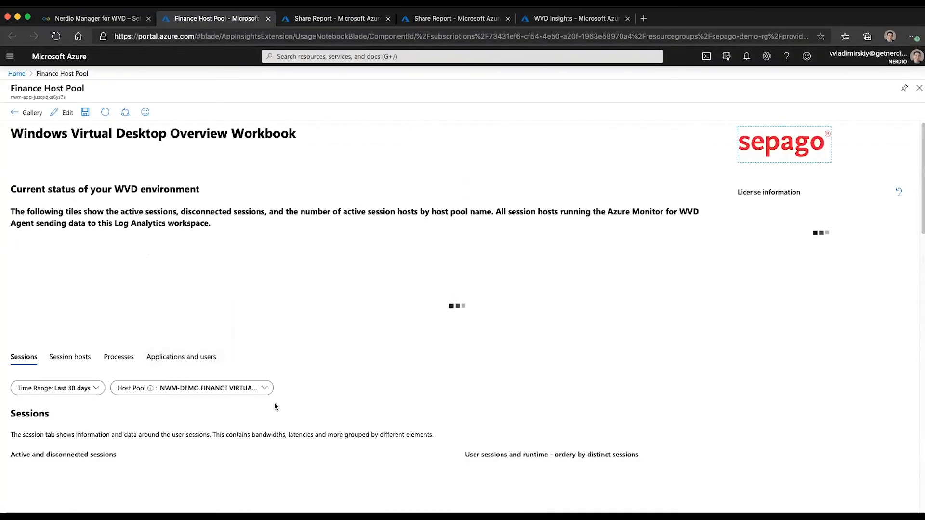
{"action": "scroll", "coordinate": [533, 398], "scroll_direction": "down", "scroll_amount": 1}
{"action": "scroll", "coordinate": [532, 400], "scroll_direction": "down", "scroll_amount": 2}
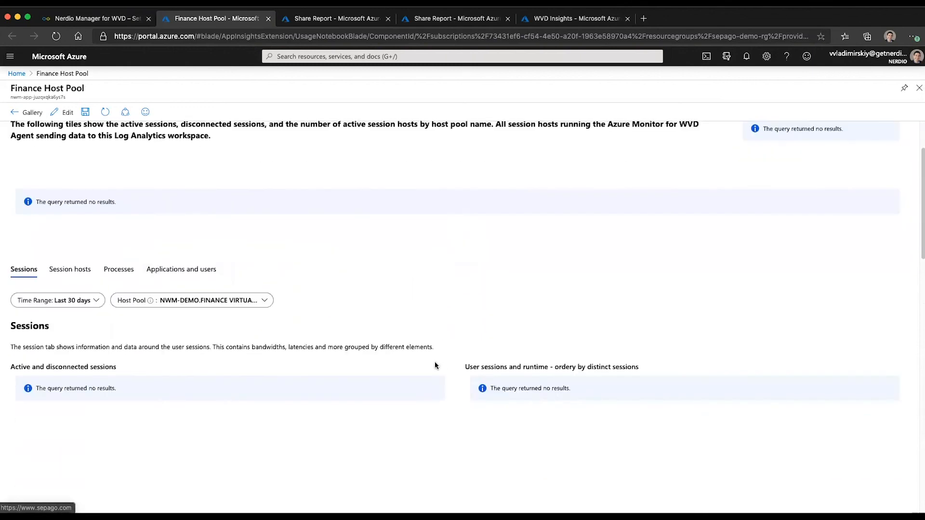
{"action": "scroll", "coordinate": [241, 309], "scroll_direction": "up", "scroll_amount": 3}
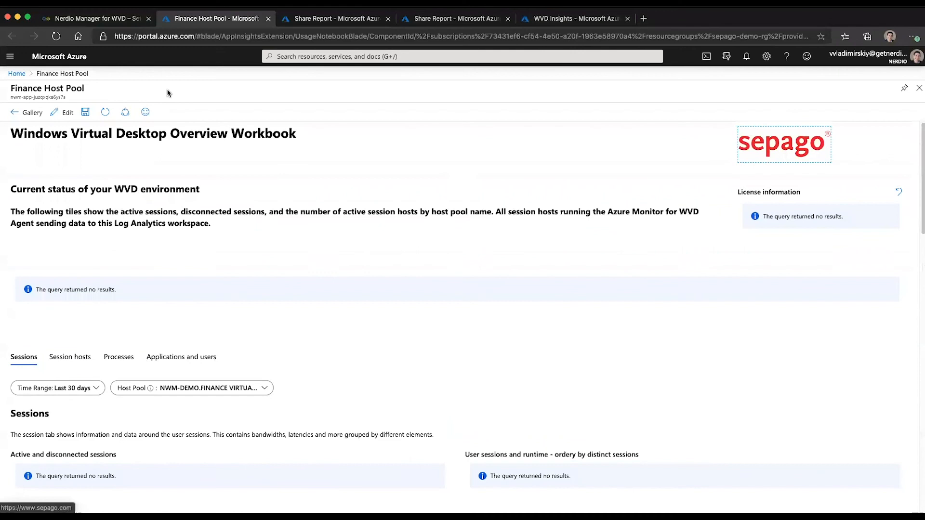
Step: Back in Nerdio Manager, remove the WVD Fall API, WVD Spring API and WVD Insights workbook links from the Sepago configuration and save it
{"action": "left_click", "coordinate": [92, 18]}
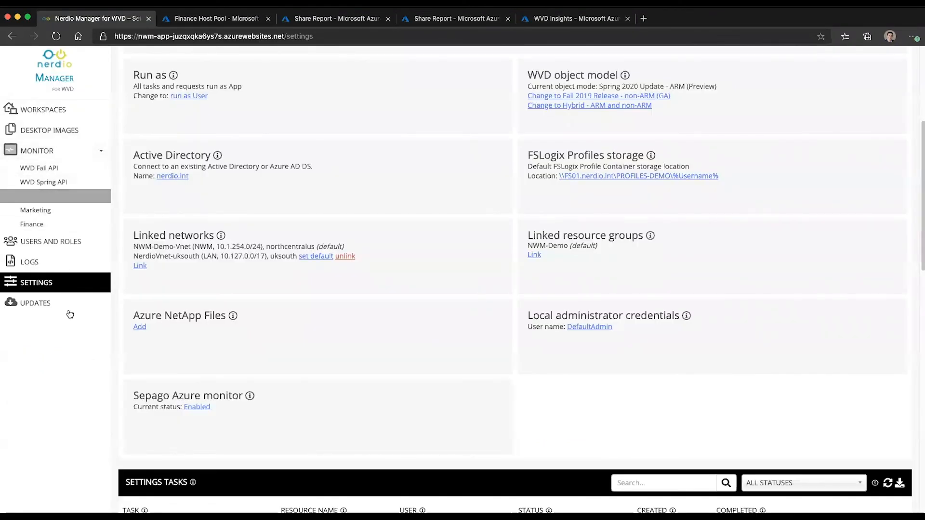
{"action": "left_click", "coordinate": [196, 407]}
{"action": "left_click", "coordinate": [582, 224]}
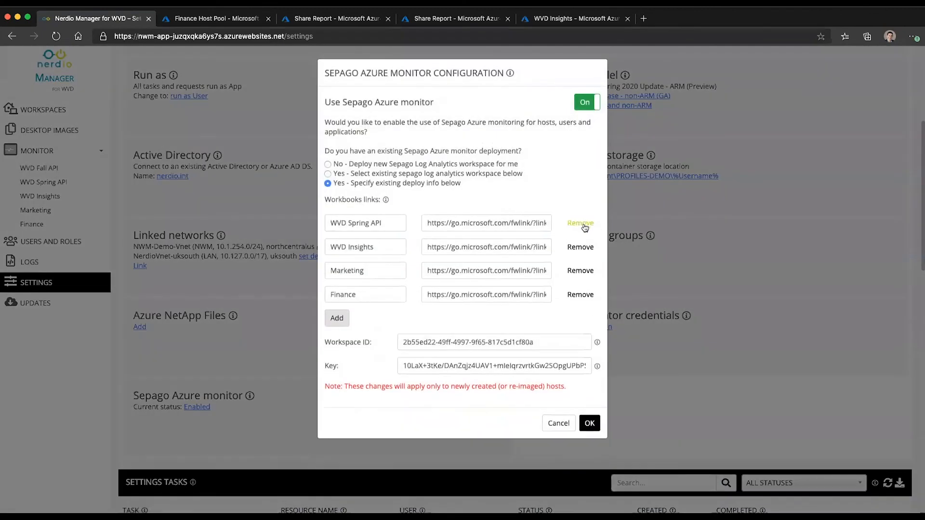
{"action": "left_click", "coordinate": [582, 225]}
{"action": "left_click", "coordinate": [582, 223]}
{"action": "left_click", "coordinate": [592, 376]}
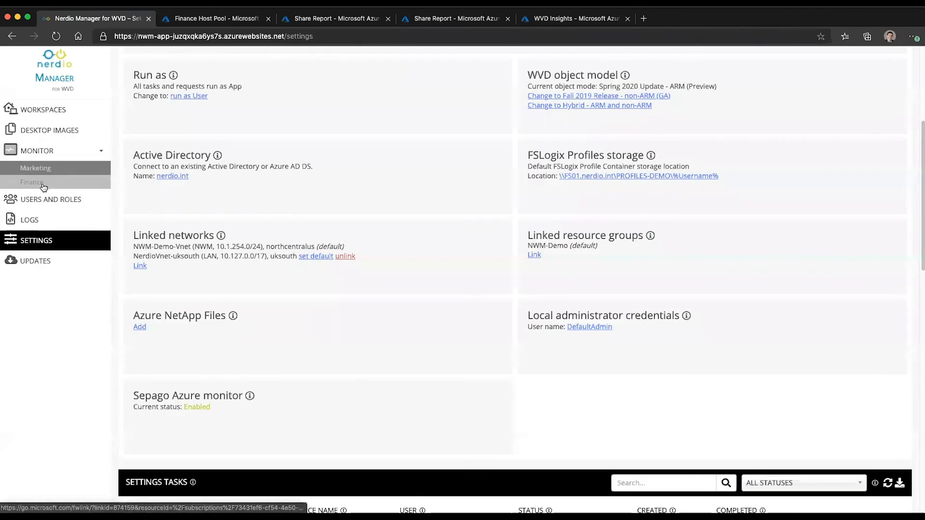
{"action": "left_click", "coordinate": [48, 183]}
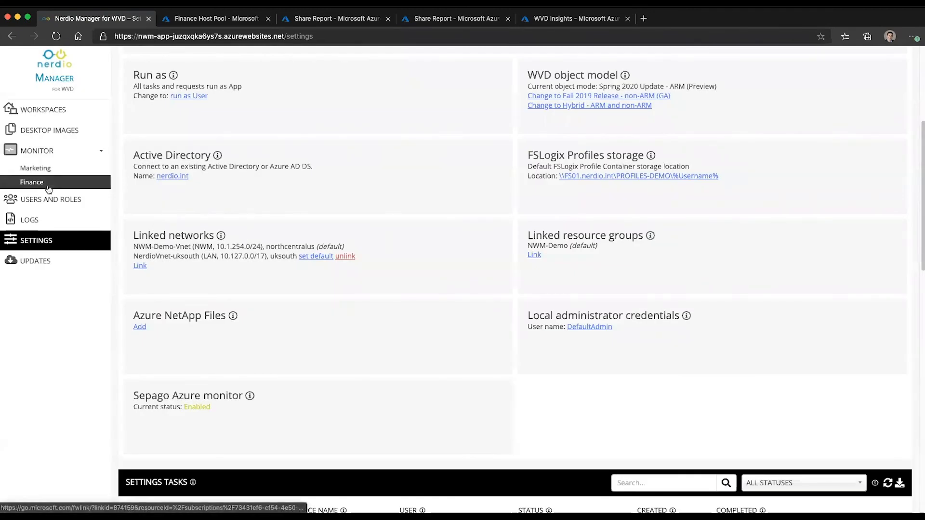